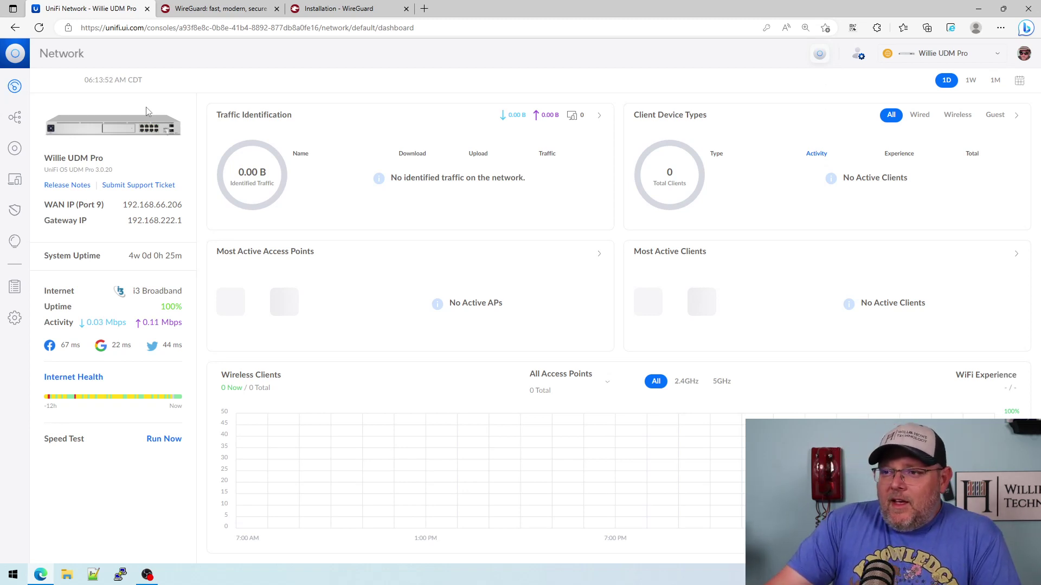
Step: Browse the WireGuard home page and its installation downloads, then return to the UniFi dashboard
left_click(233, 11)
scroll(322, 410, "down", 2)
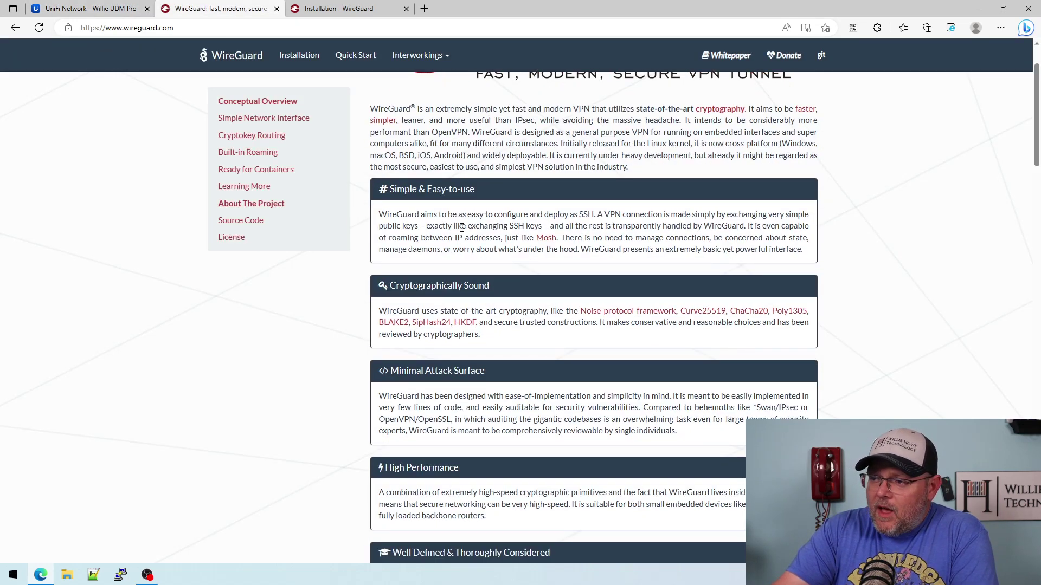
scroll(393, 343, "down", 2)
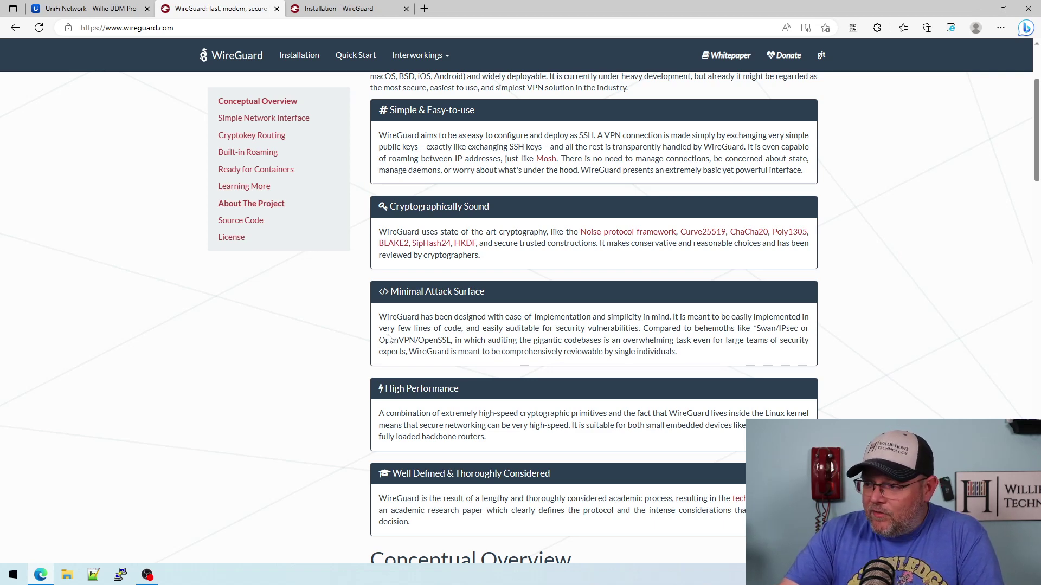
scroll(391, 369, "down", 2)
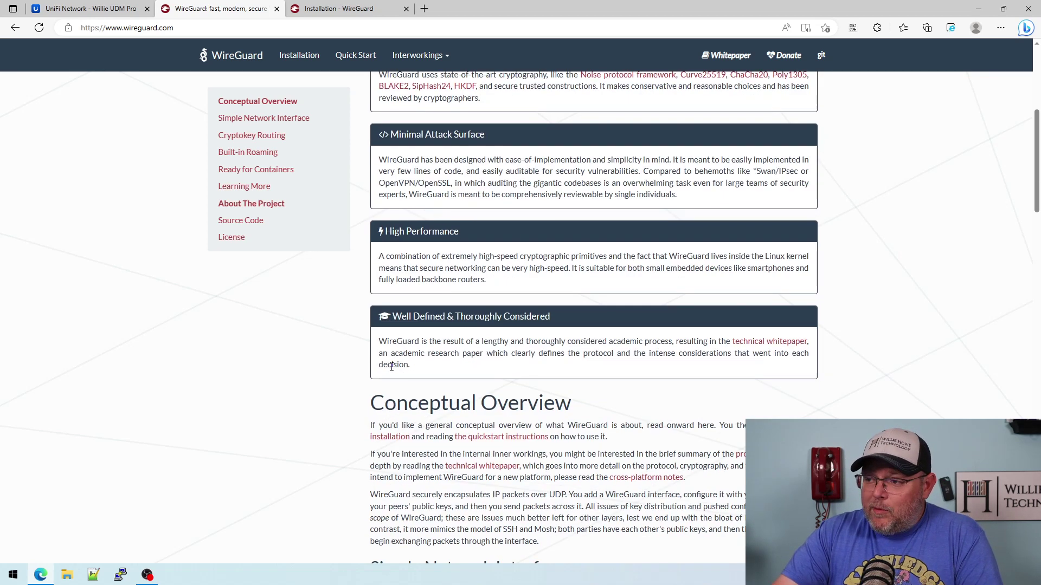
scroll(391, 367, "up", 3)
scroll(391, 368, "up", 2)
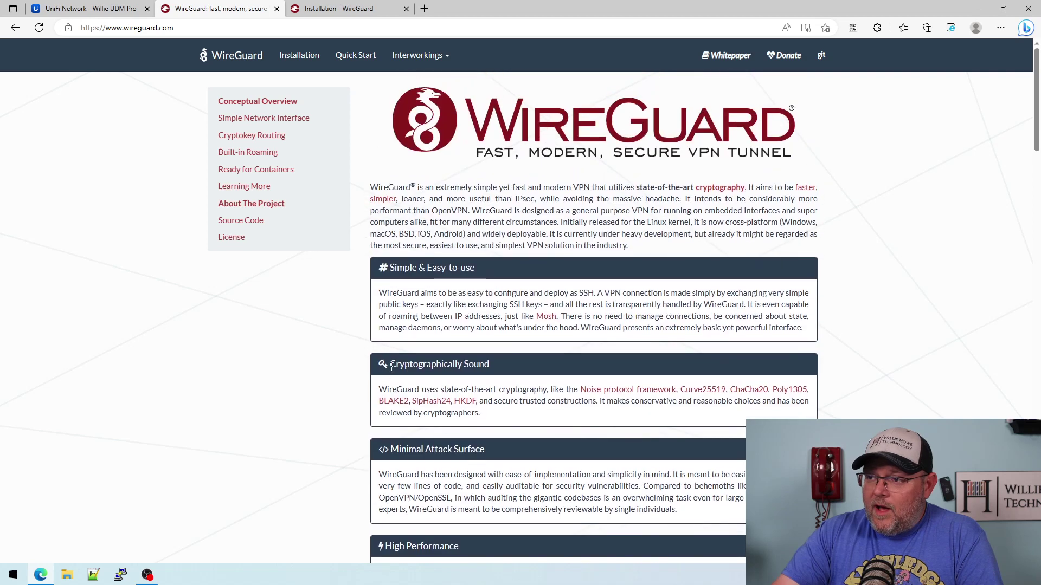
left_click(389, 8)
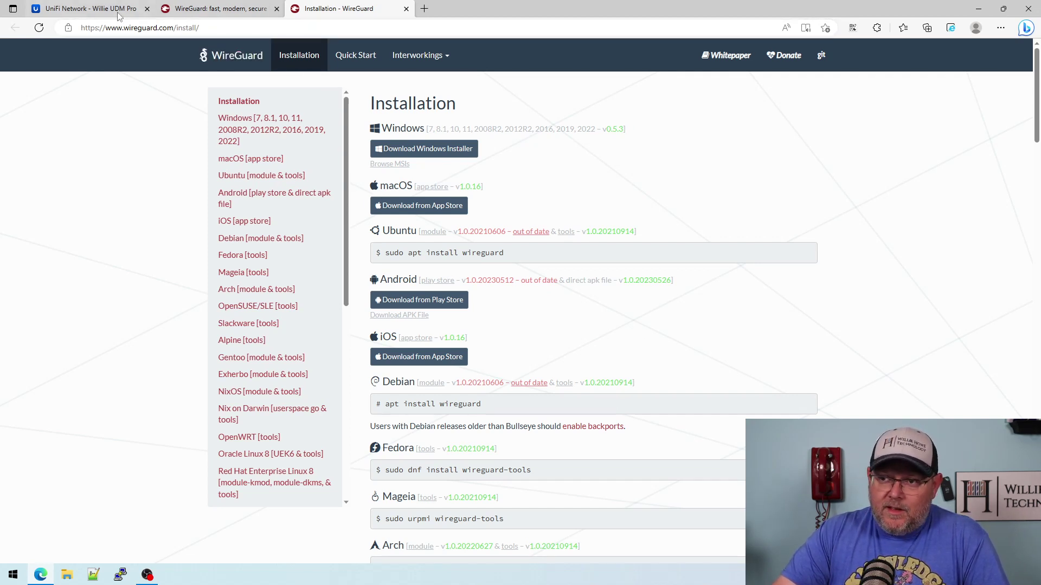
left_click(91, 8)
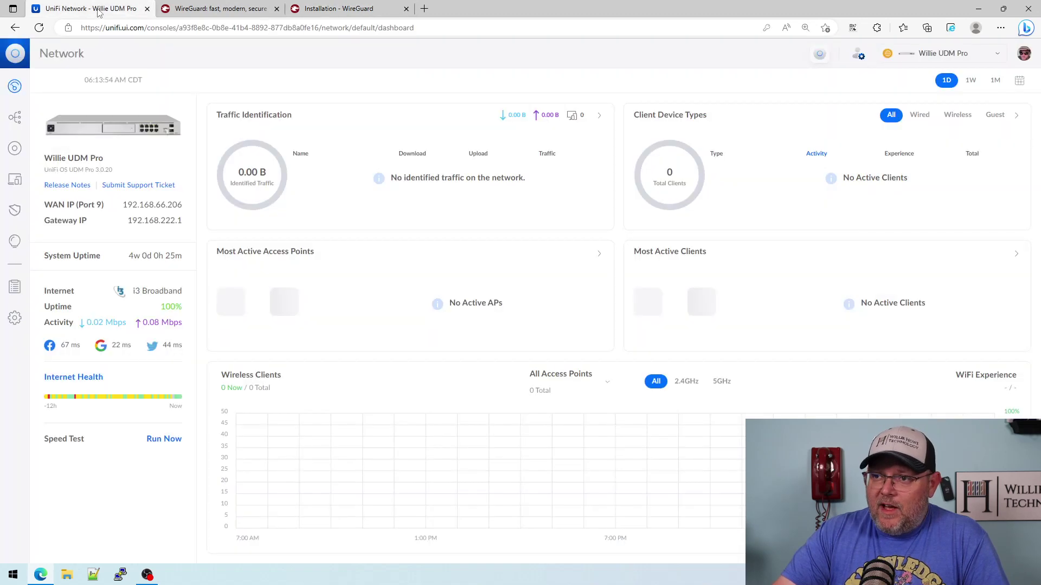
Step: Start a new WireGuard VPN server from Settings > Teleport & VPN and focus its name field
left_click(14, 320)
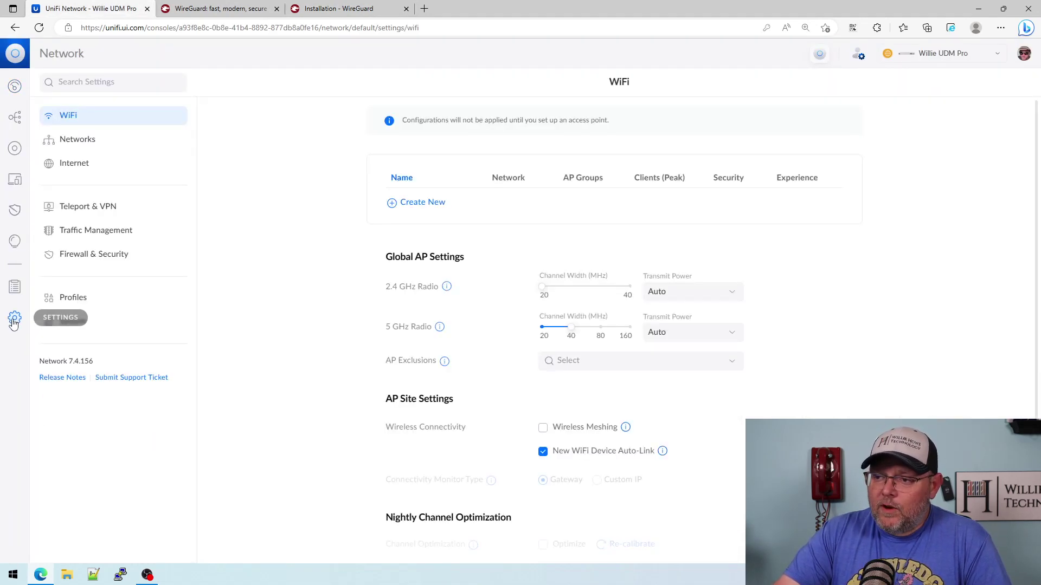
left_click(90, 206)
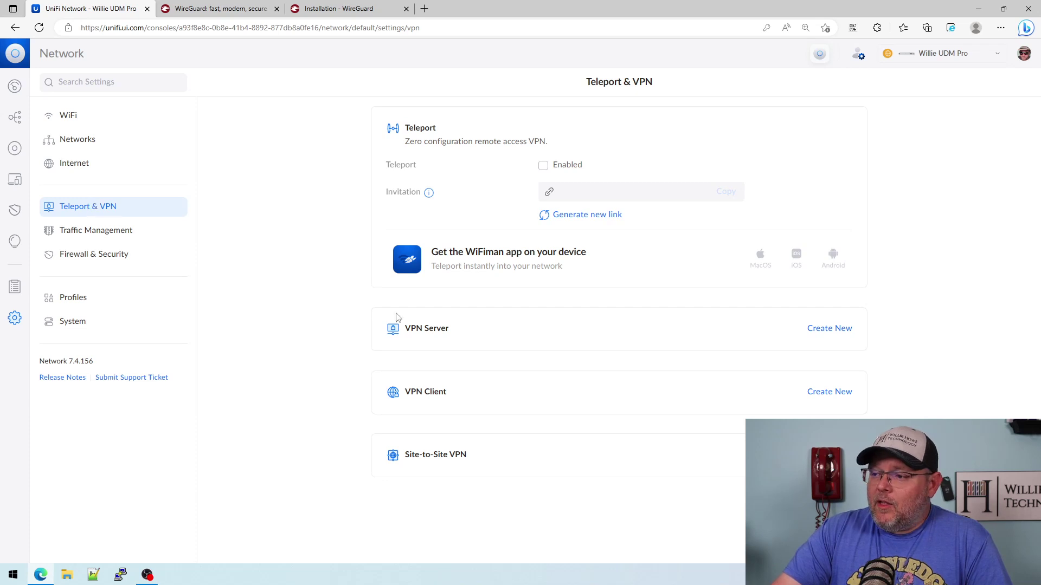
left_click(816, 331)
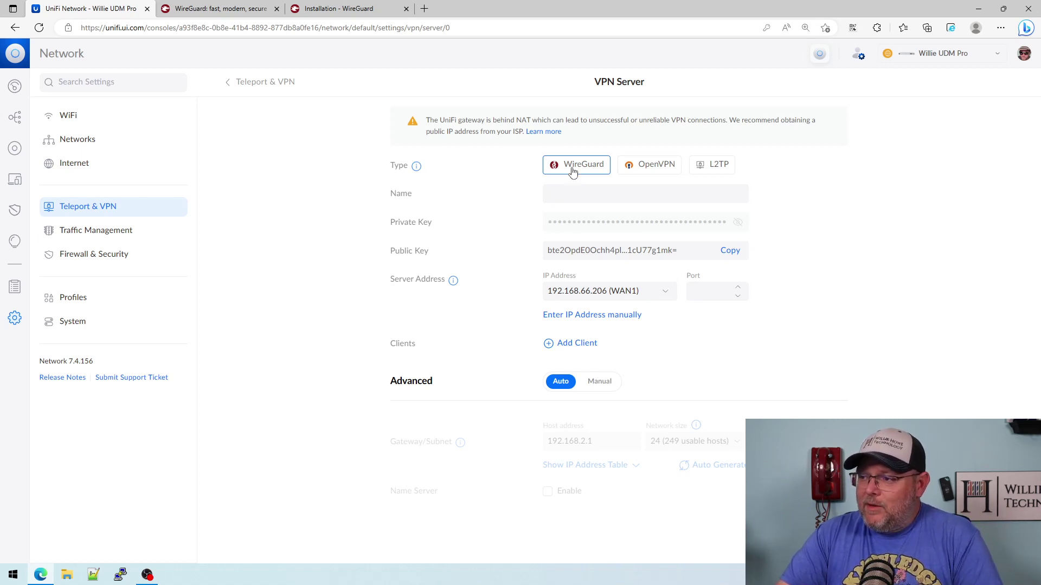
left_click(580, 196)
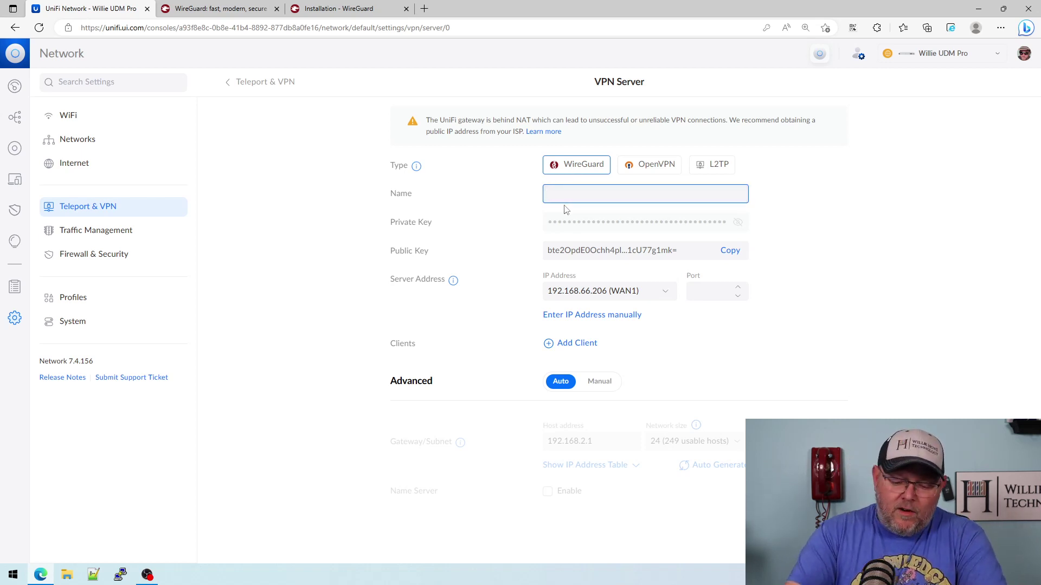
Step: Name the server 'Willie WireGuard' on 192.168.66.206 (WAN1) and set its listening port to 51820
type("Willie Wire")
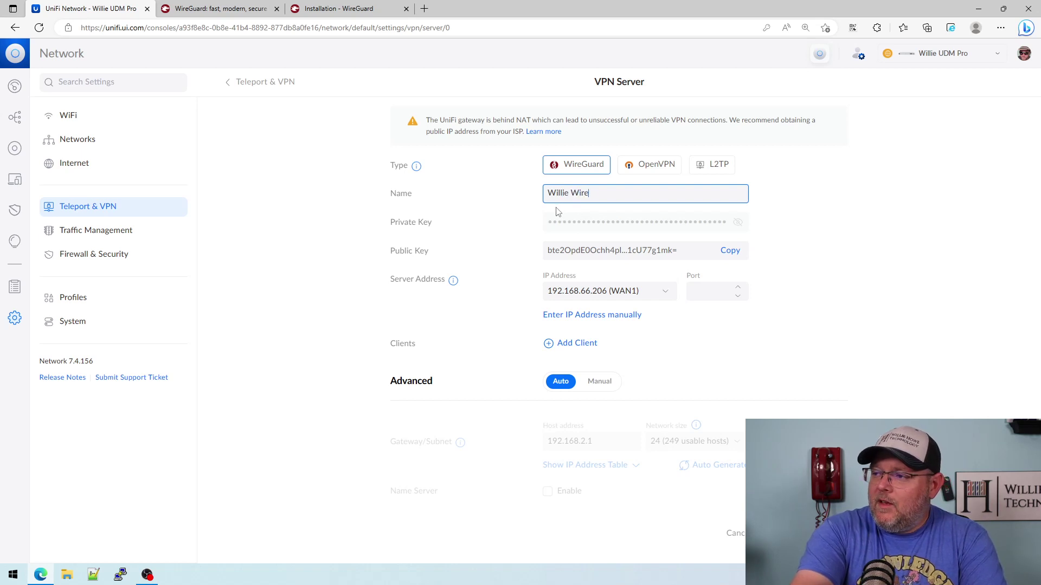
type("Guard")
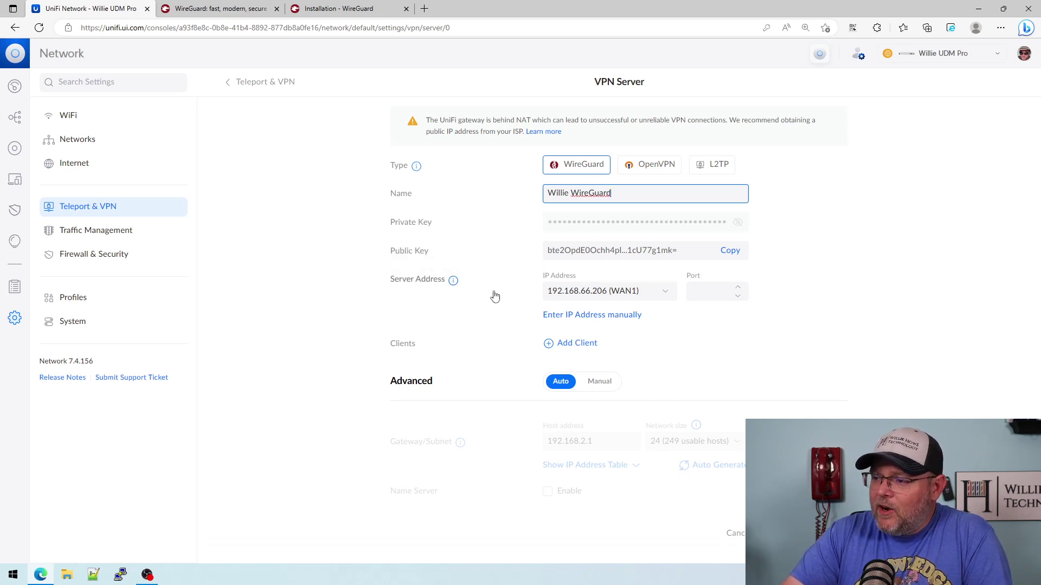
left_click(663, 293)
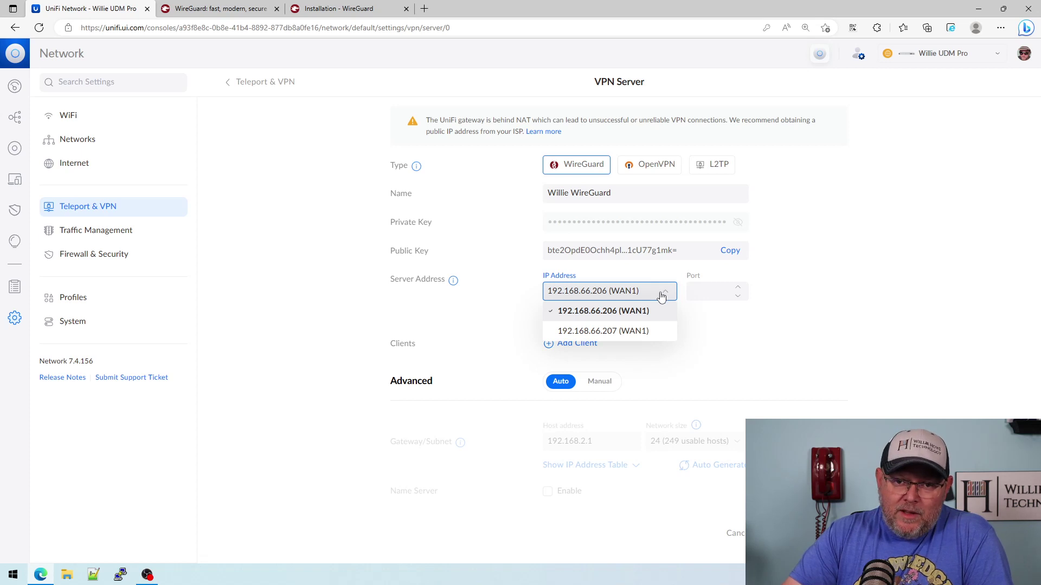
left_click(629, 314)
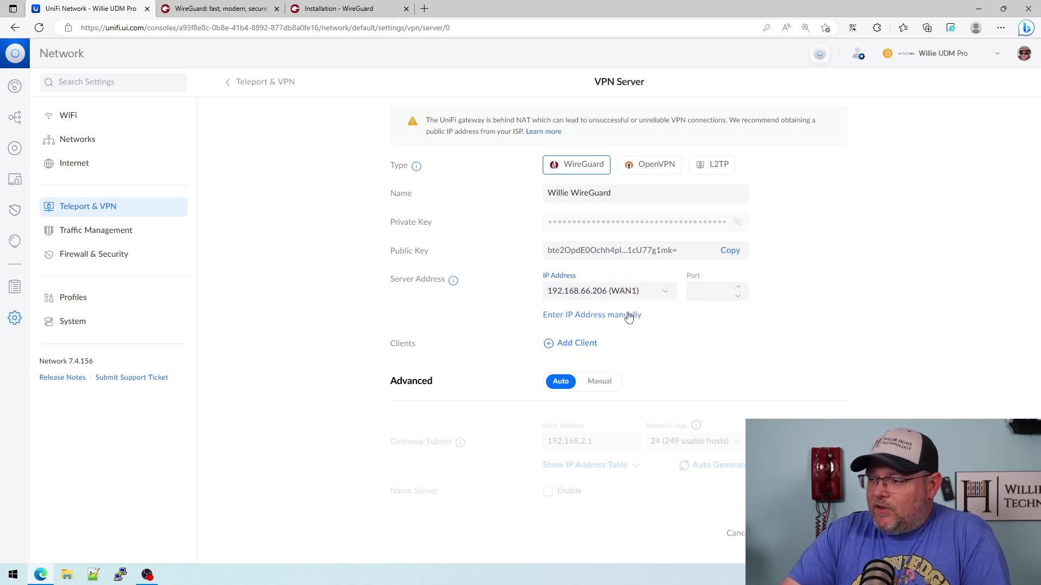
left_click(707, 297)
type("51")
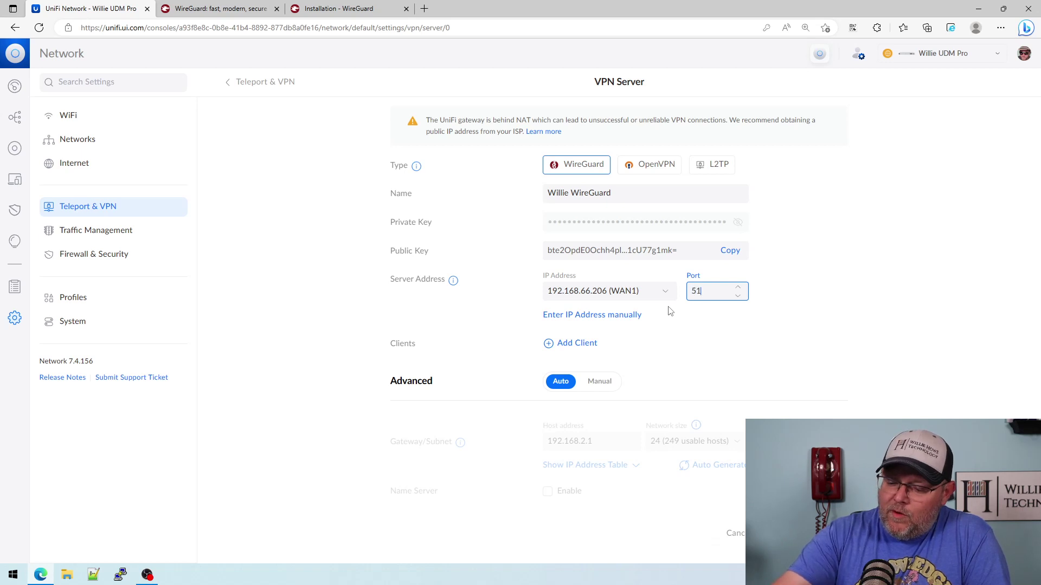
type("820")
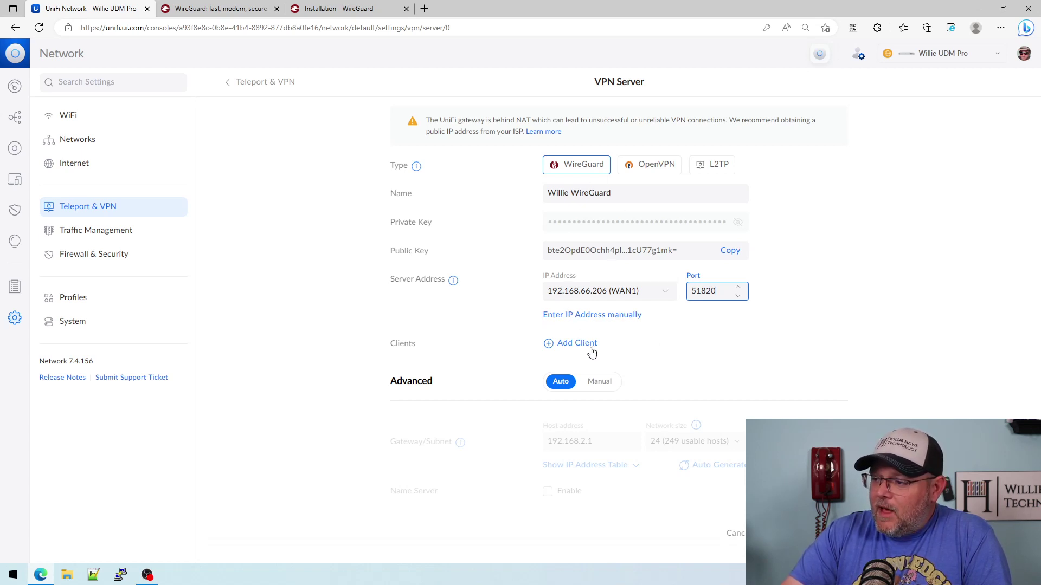
Step: Keep the gateway and subnet settings automatic and begin adding a client
left_click(599, 383)
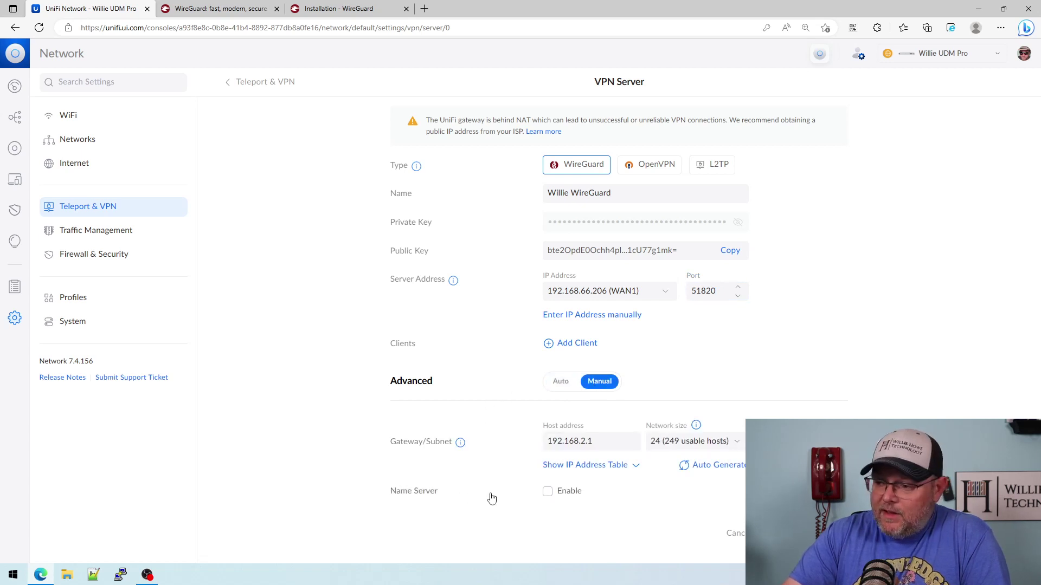
left_click(562, 383)
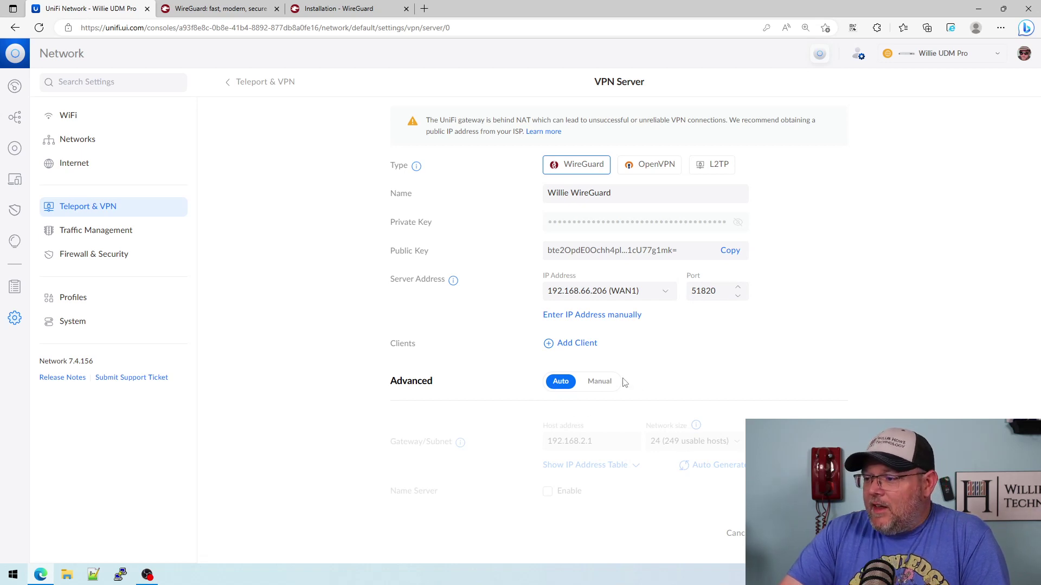
left_click(566, 343)
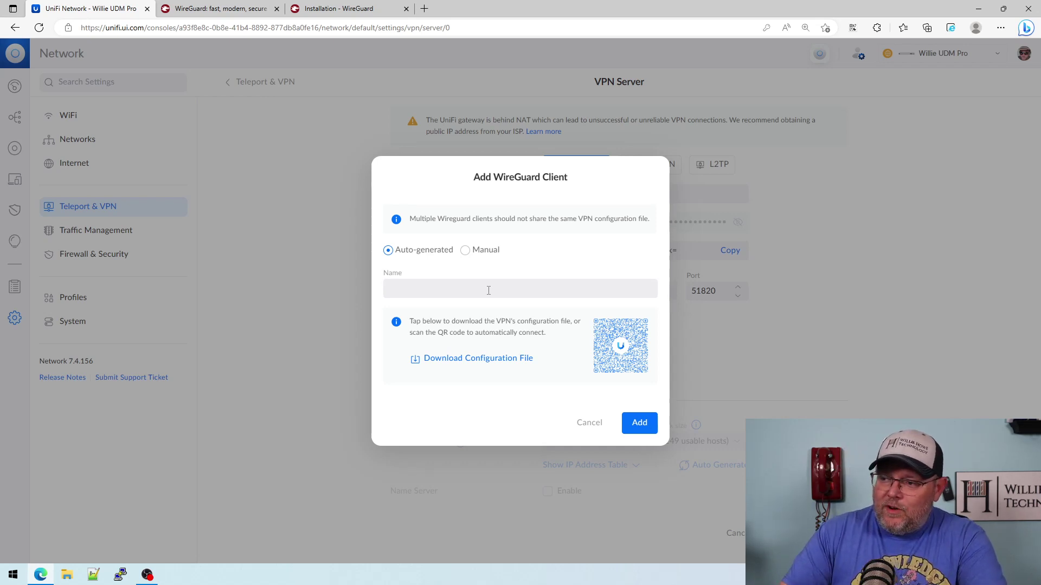
Step: Name the client, keep auto-generated keys, and download its config wg_c0_a8_02_02.conf
left_click(488, 290)
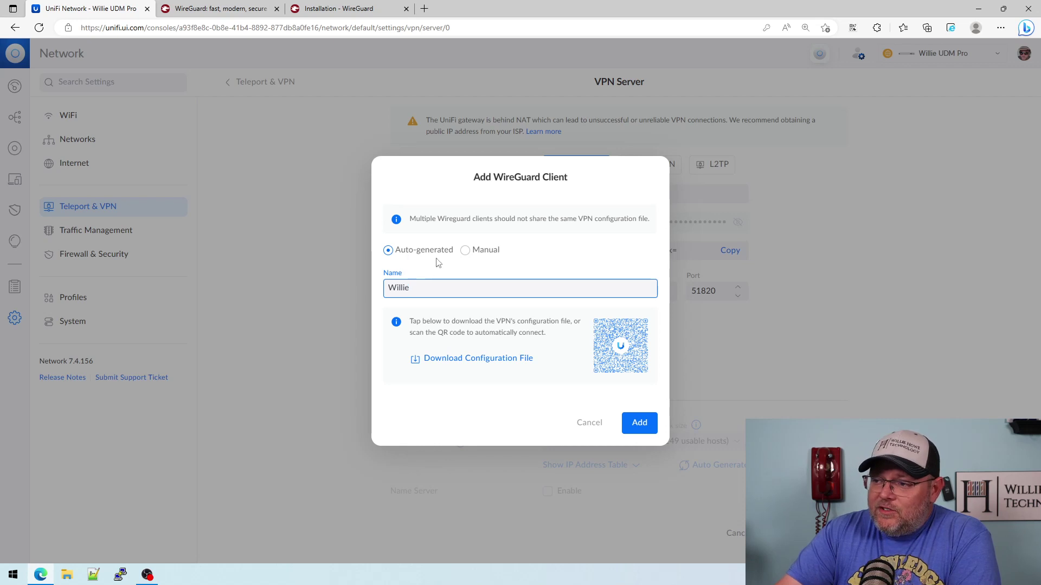
left_click(471, 250)
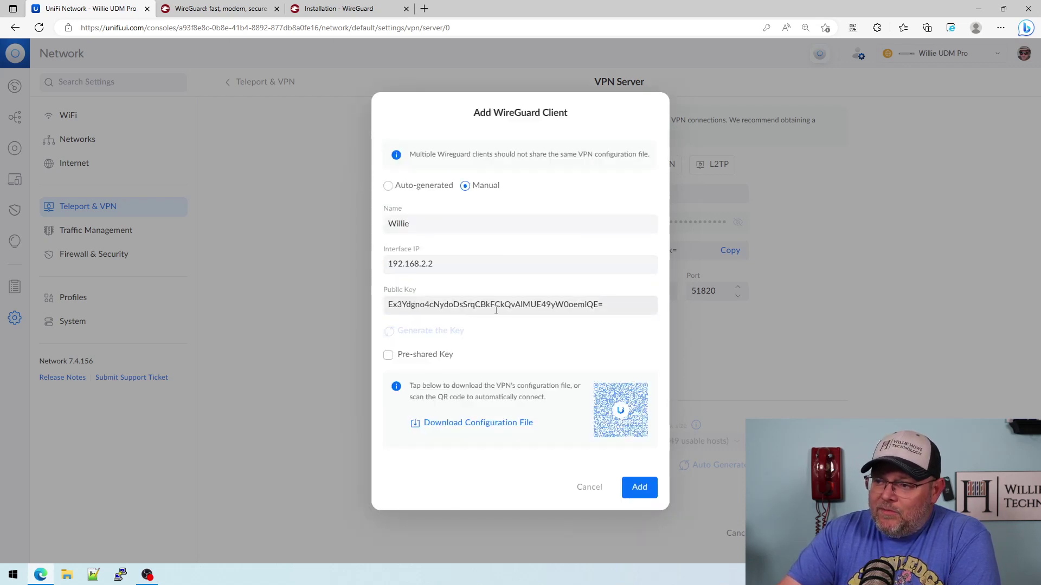
left_click(419, 188)
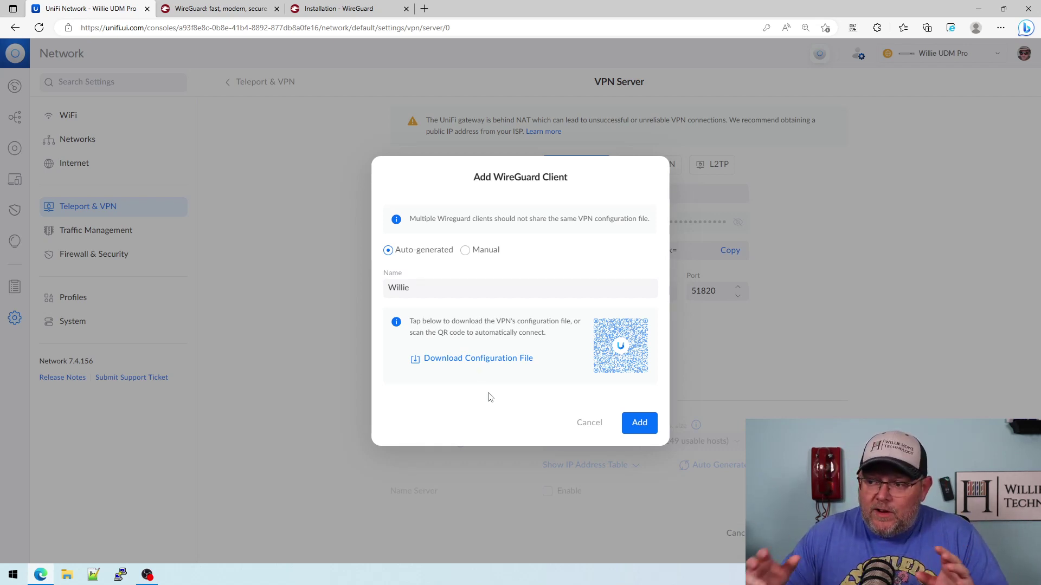
left_click(456, 361)
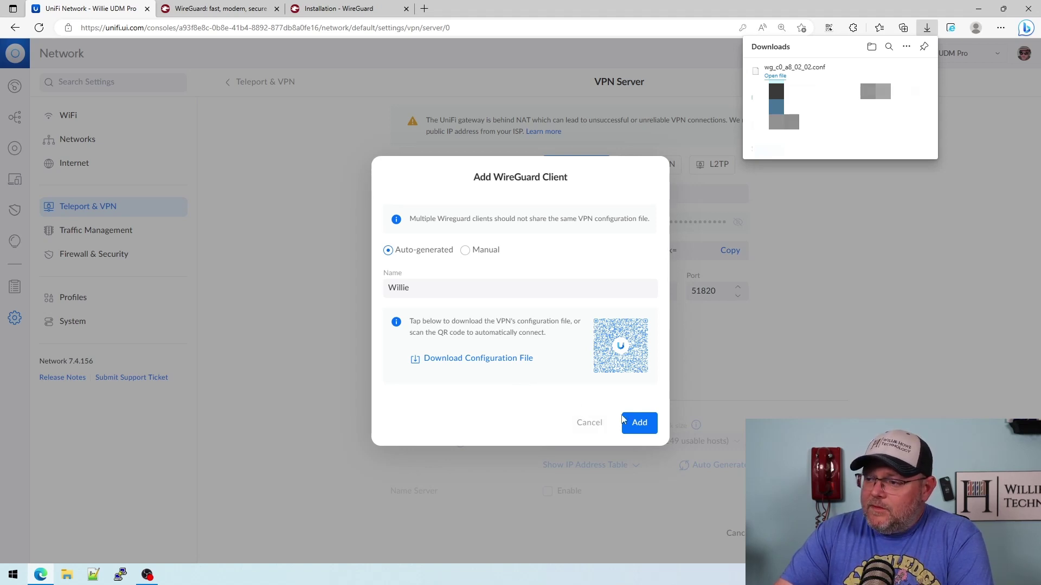
left_click(650, 427)
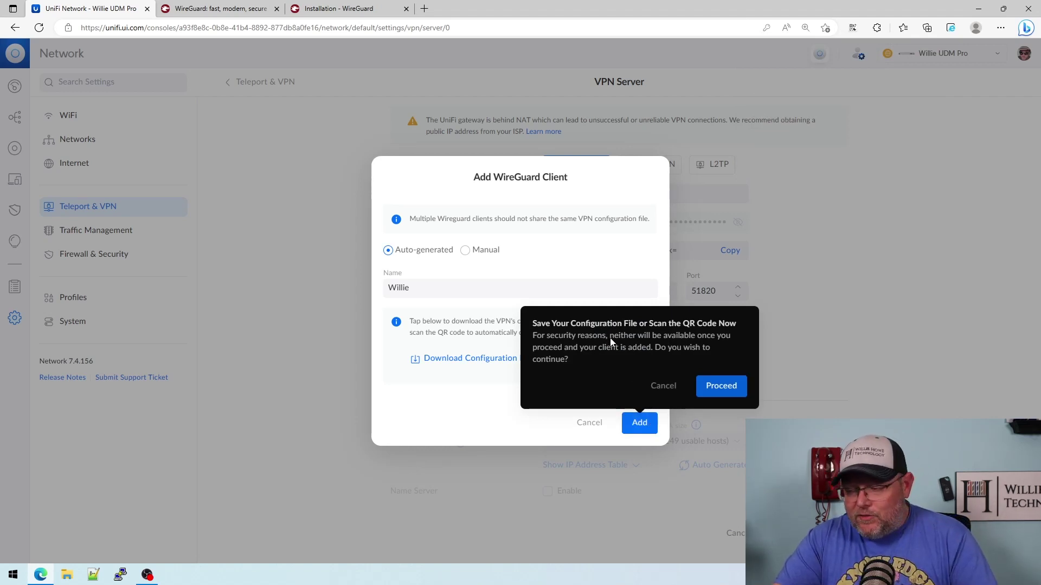
Step: Confirm the client, save the WireGuard server, and reopen the client at 192.168.2.2 for editing
left_click(726, 388)
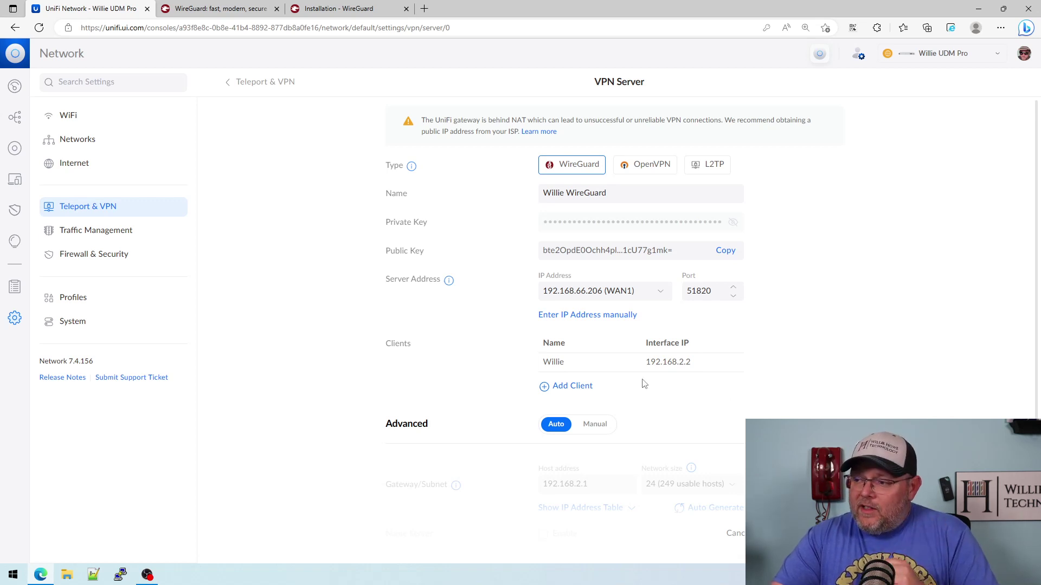
left_click(639, 361)
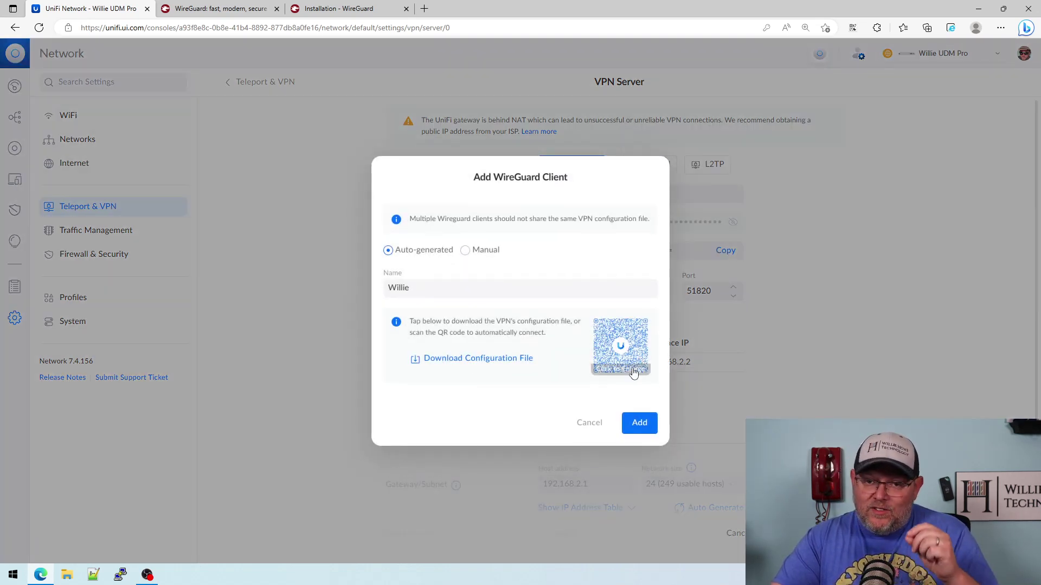
left_click(589, 422)
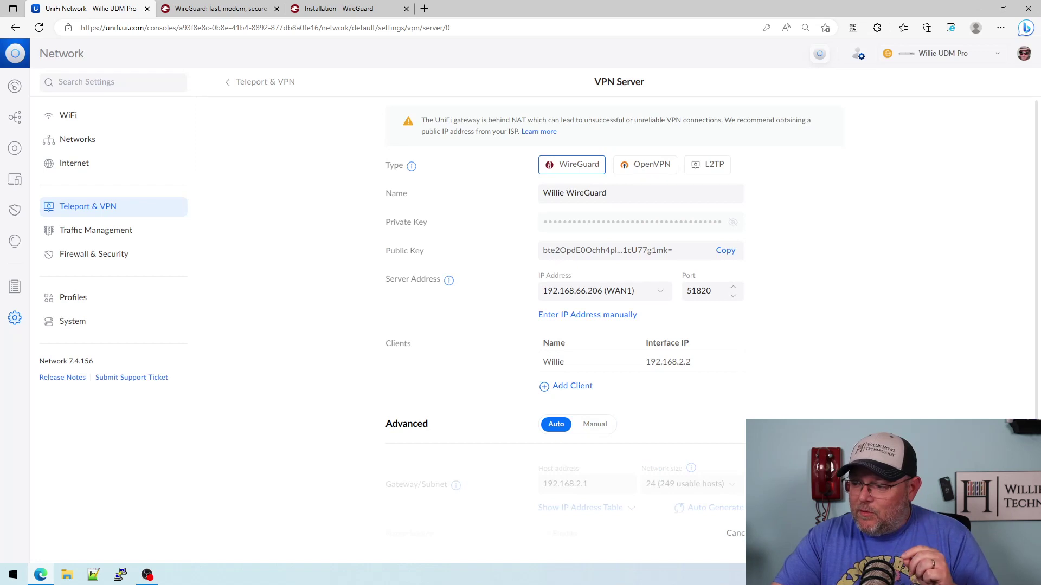
left_click(770, 533)
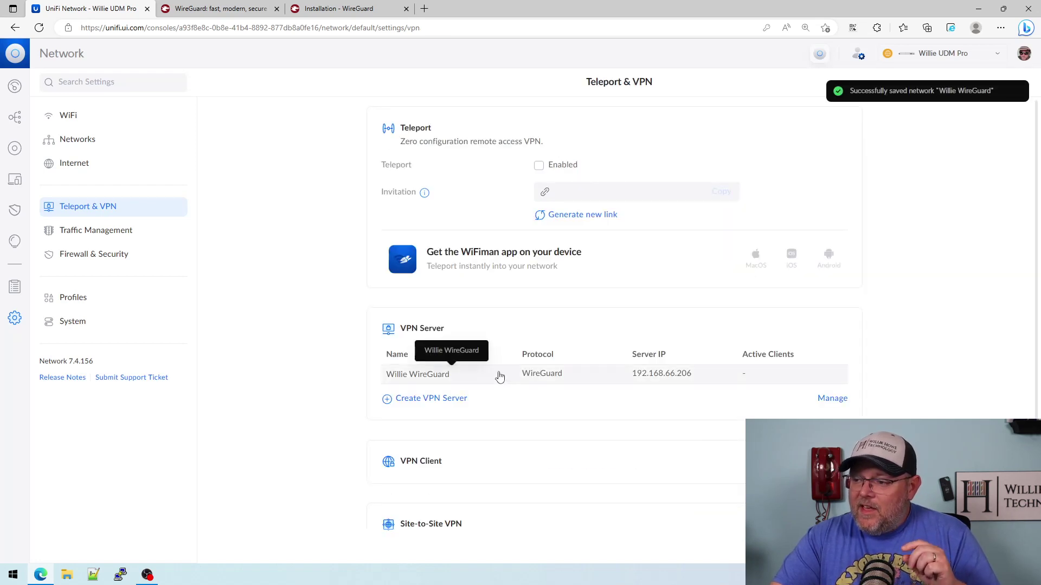
left_click(499, 376)
left_click(578, 361)
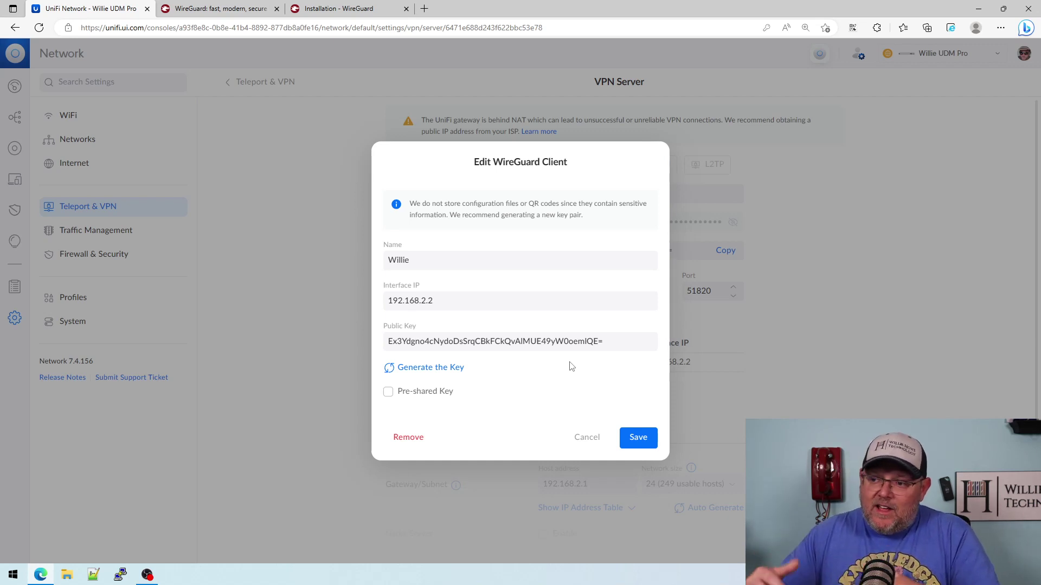
Step: Regenerate the client's key, download its new configuration file, and save the client
left_click(429, 369)
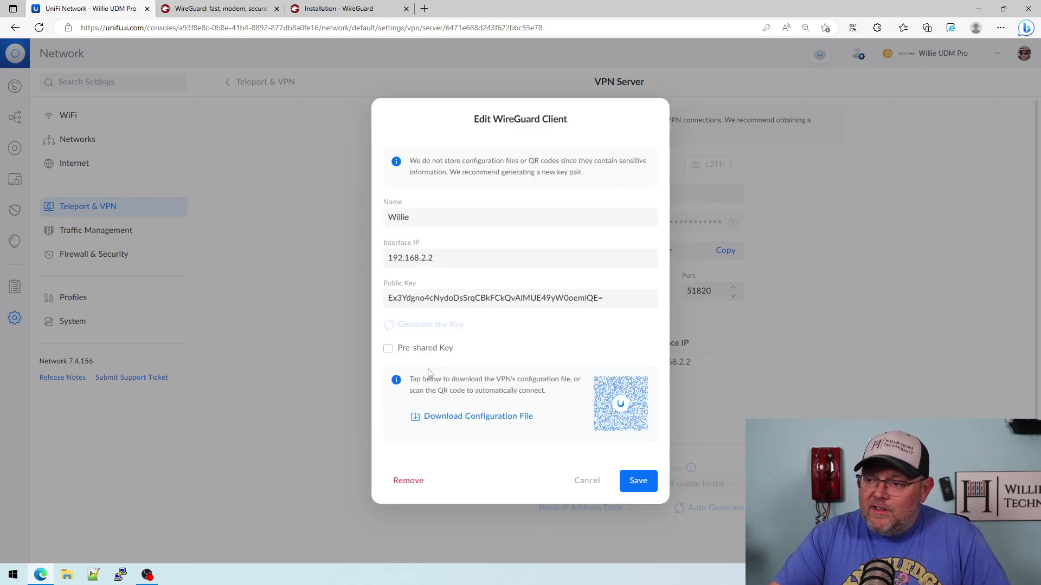
left_click(506, 424)
left_click(638, 481)
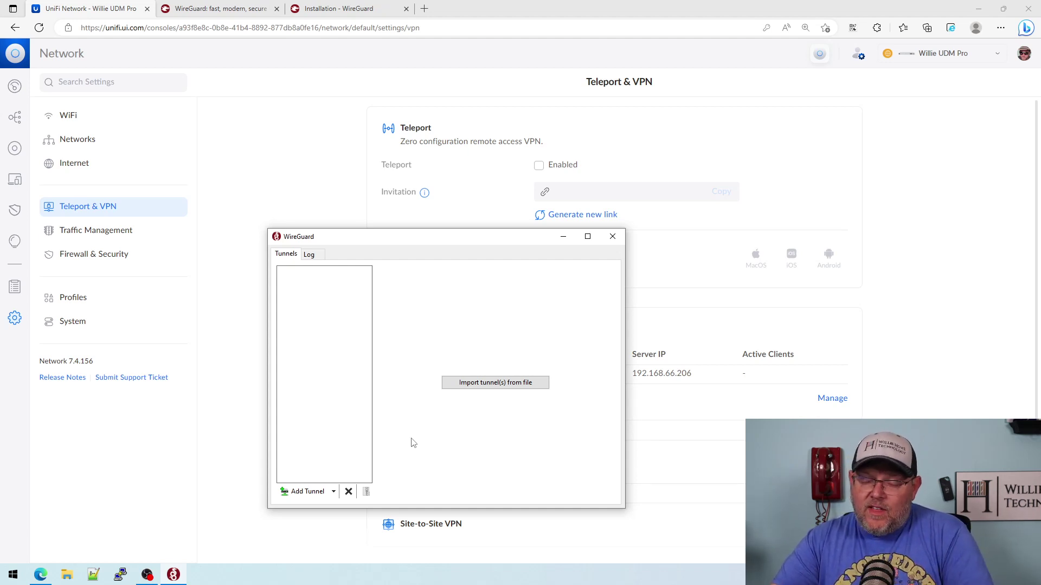
Step: Import the downloaded wg_c0_a8_02_02.conf as a tunnel in WireGuard for Windows
left_click(500, 386)
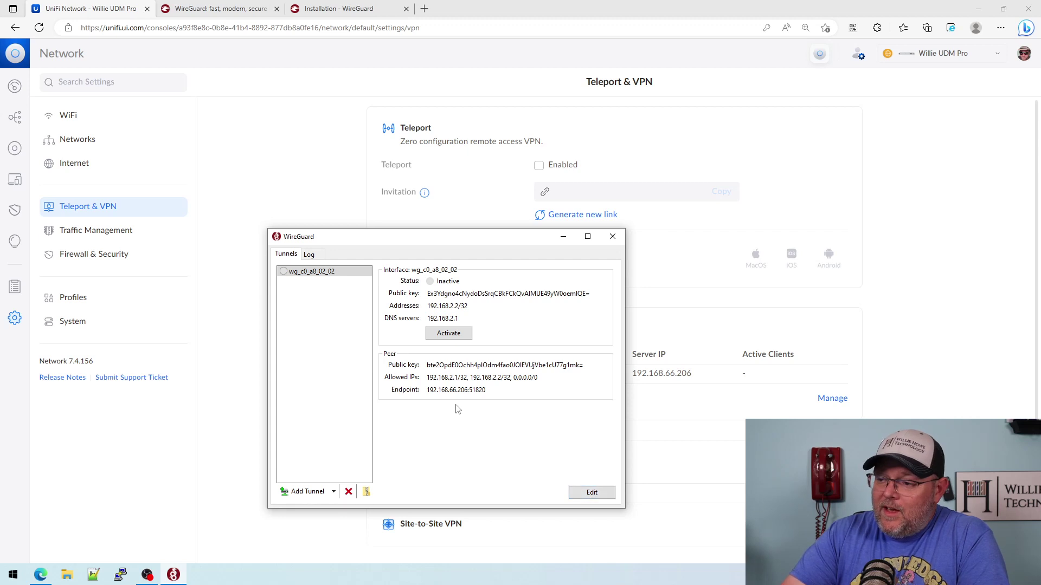
left_click(575, 493)
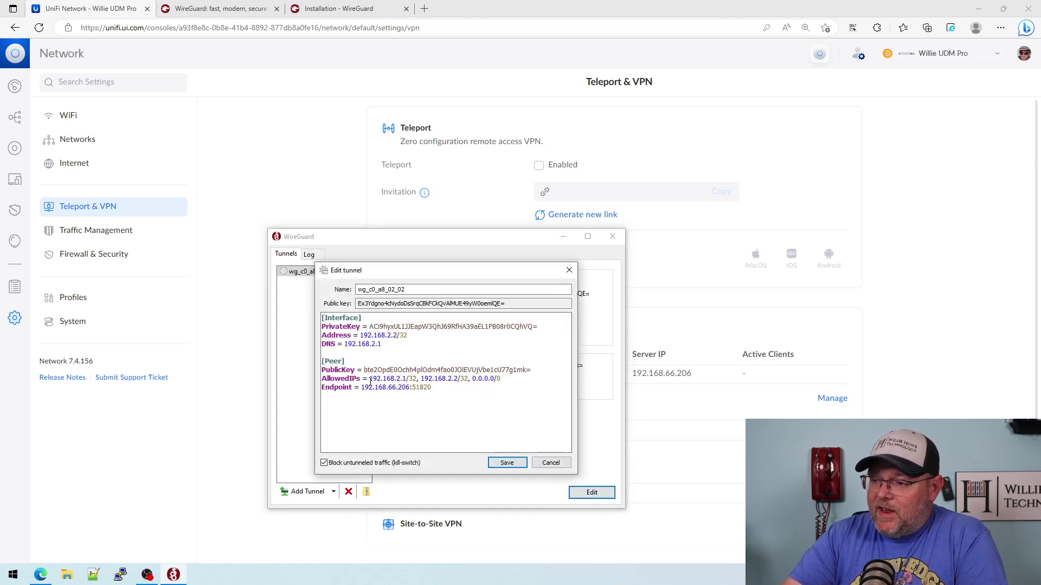
left_click_drag(362, 388, 411, 389)
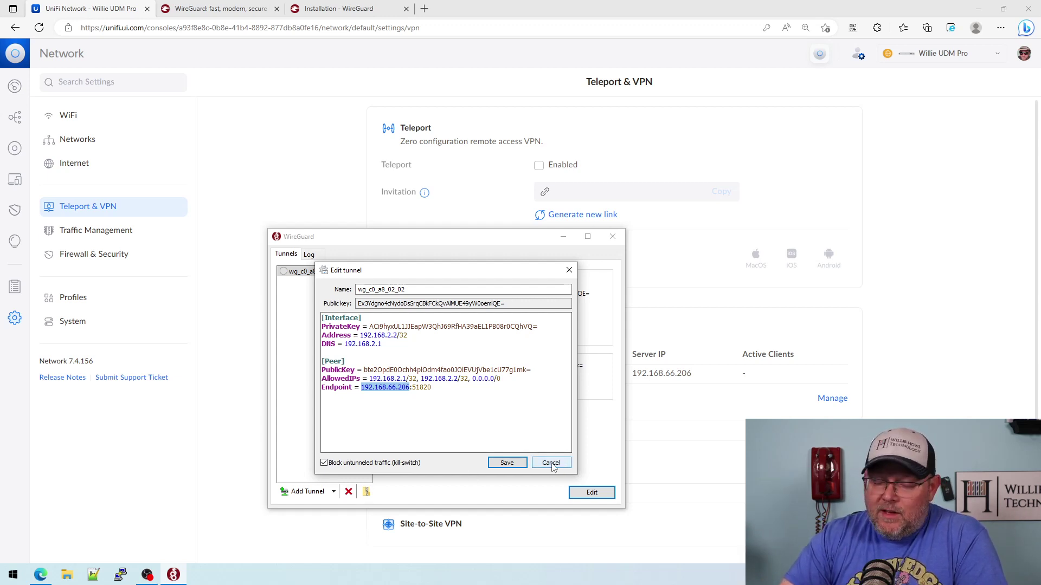
left_click(551, 464)
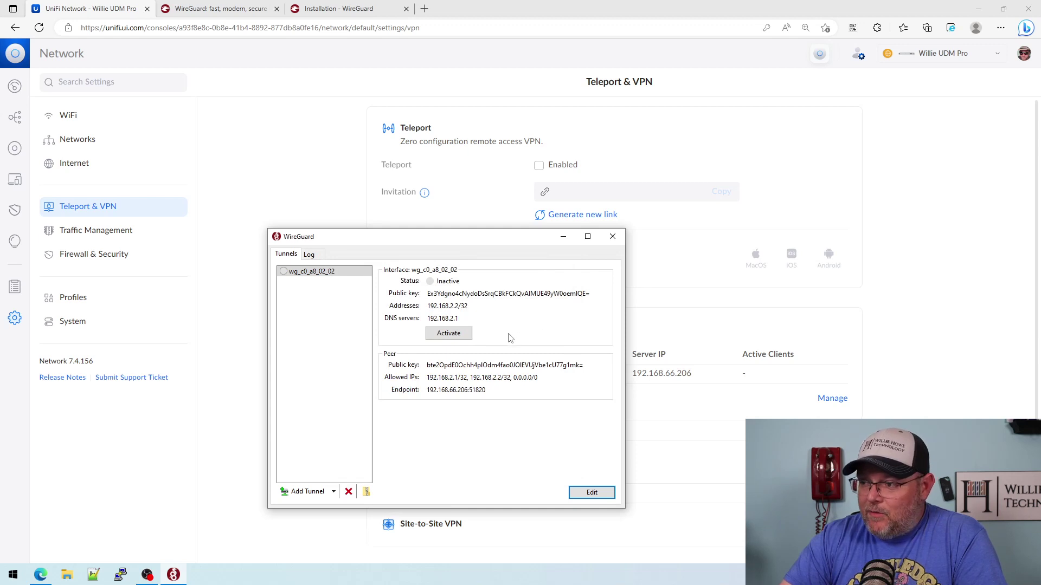